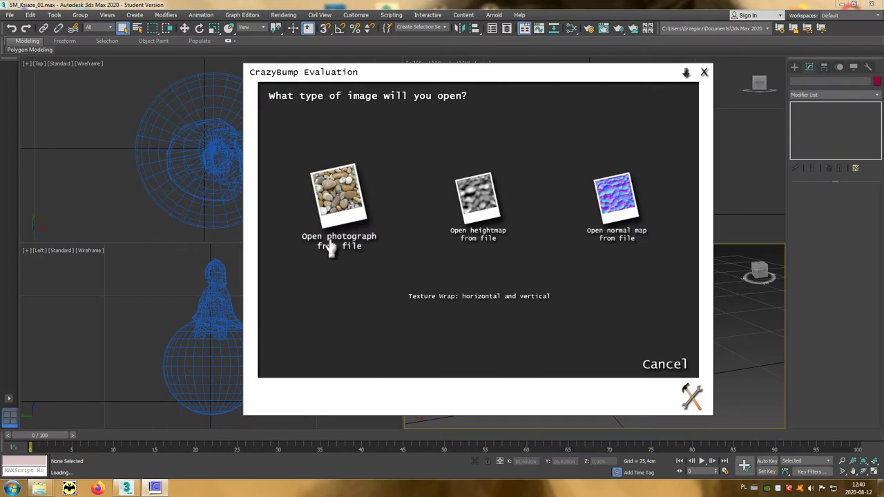
Step: Open the photograph T_Ksiaze_01_02_BC.tga from the KsiazeMed folder
click(343, 203)
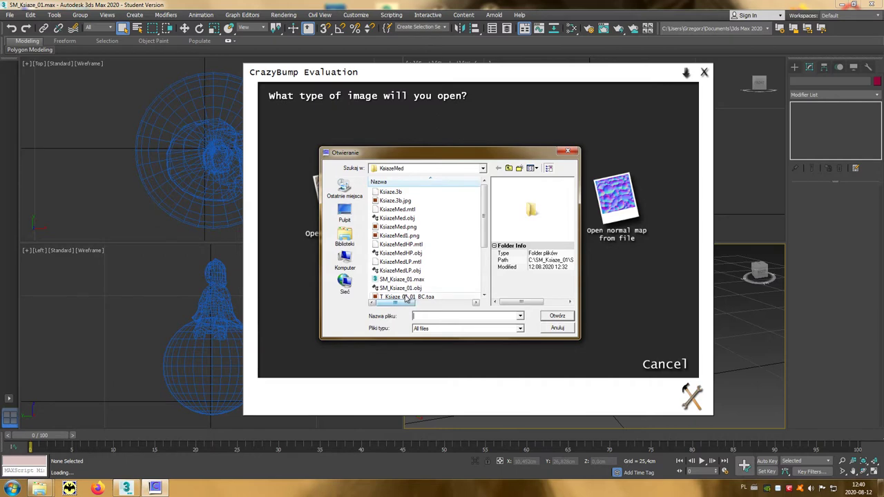
click(406, 297)
scroll(487, 259, down, 1)
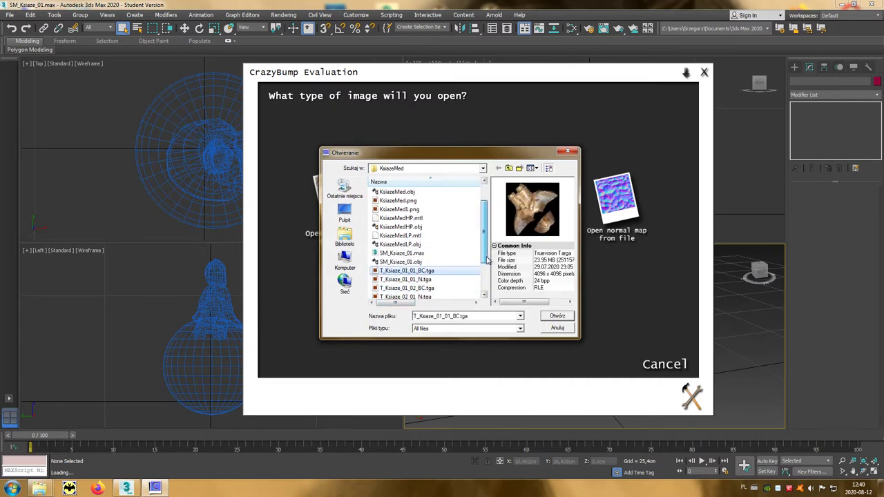
scroll(487, 258, down, 1)
click(425, 271)
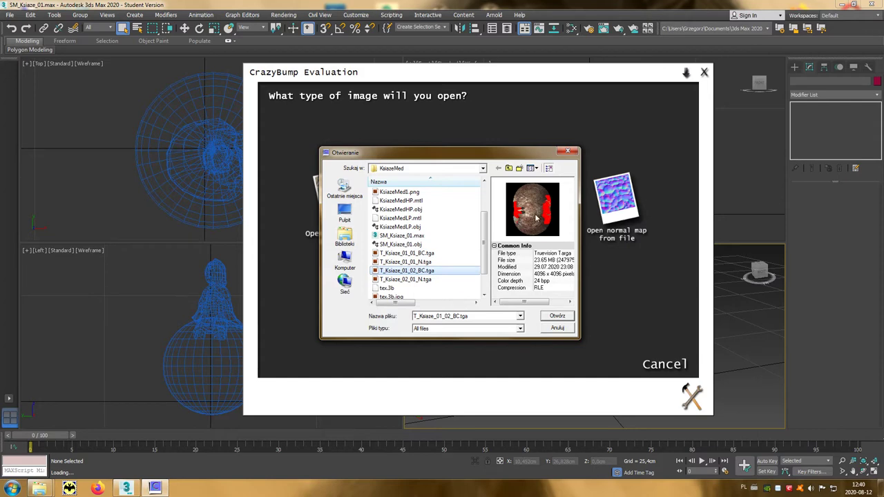
click(570, 319)
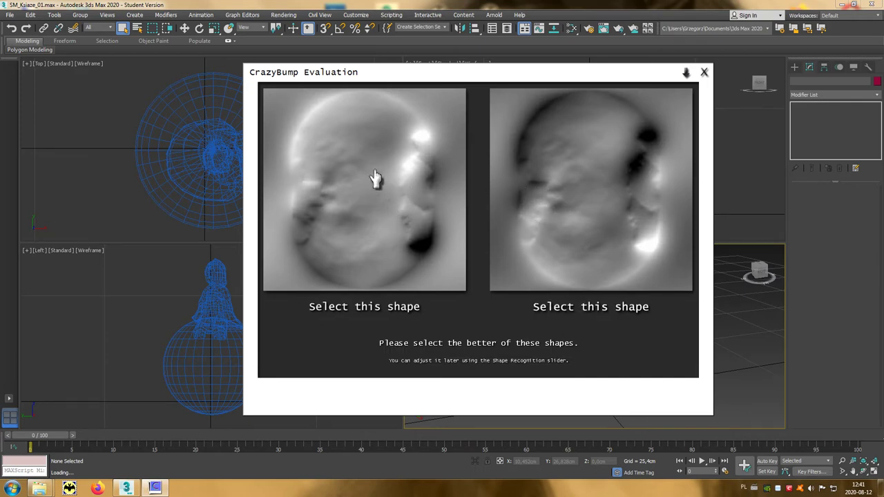
Step: Select the left candidate shape and rotate the resulting normal map on the preview ball
click(360, 186)
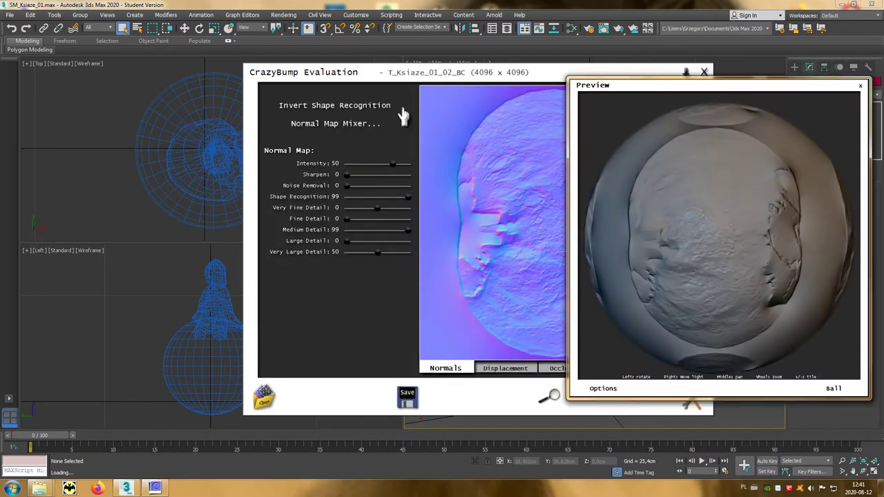
drag(397, 76, 209, 76)
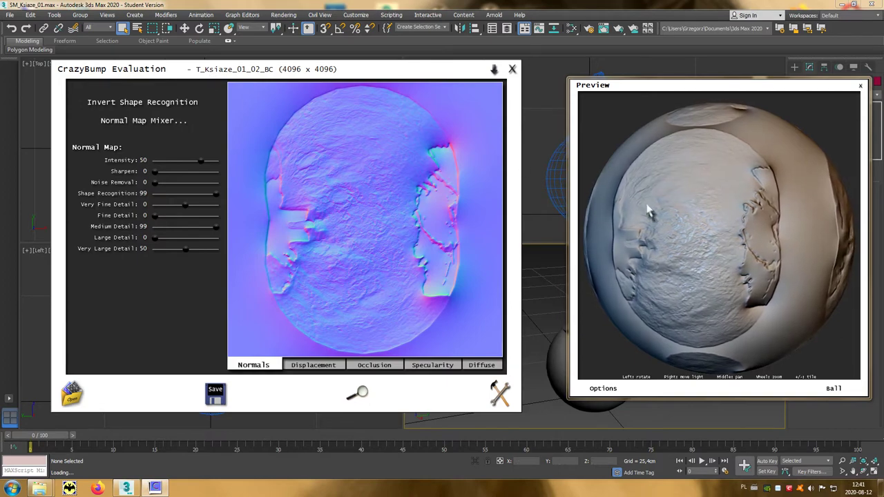
mouse_move(750, 198)
mouse_down()
mouse_move(666, 207)
mouse_move(784, 185)
mouse_up()
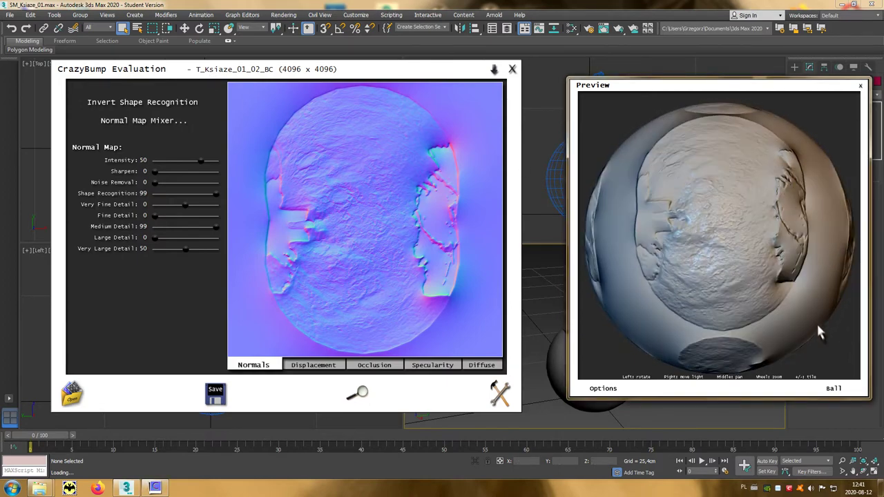
click(827, 394)
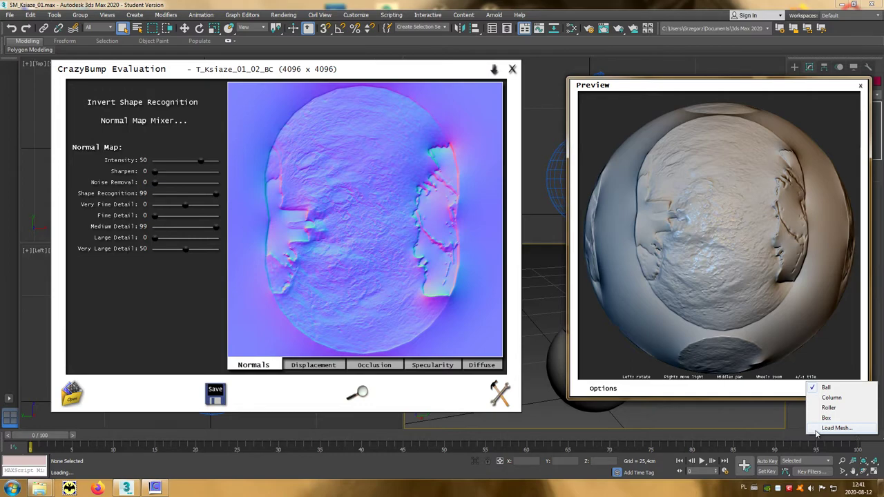
Step: Replace the preview ball with the SM_Ksiaze_01.obj mesh, then rotate and zoom it
click(816, 429)
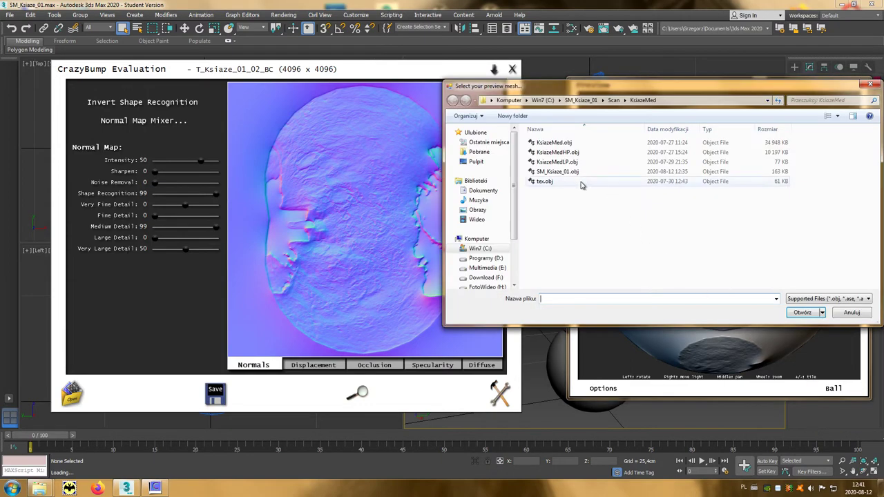
click(568, 172)
click(800, 312)
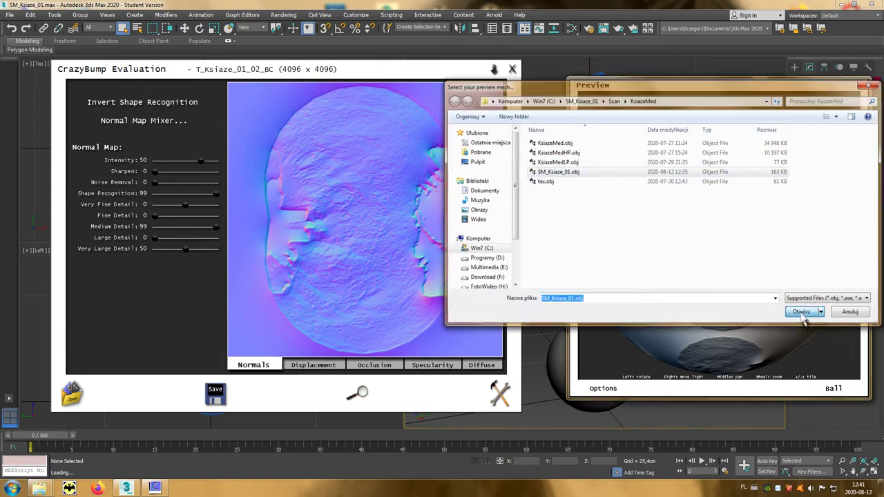
mouse_move(799, 319)
mouse_down()
mouse_move(725, 238)
mouse_move(733, 316)
mouse_move(601, 276)
mouse_move(720, 292)
mouse_move(745, 315)
mouse_move(734, 325)
mouse_move(677, 306)
mouse_move(681, 339)
mouse_move(682, 324)
mouse_move(662, 318)
mouse_up()
scroll(725, 238, up, 5)
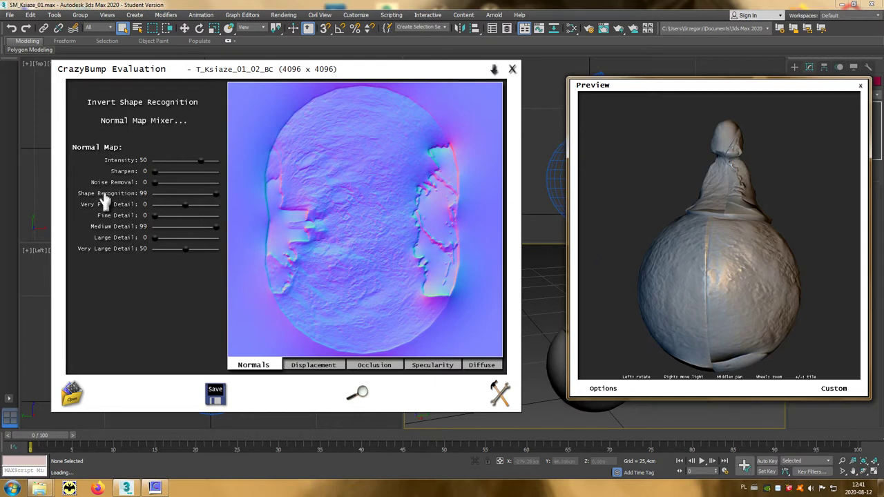
Step: Drop Shape Recognition to 0 and try Intensity at 99 and negative values
drag(215, 194, 146, 206)
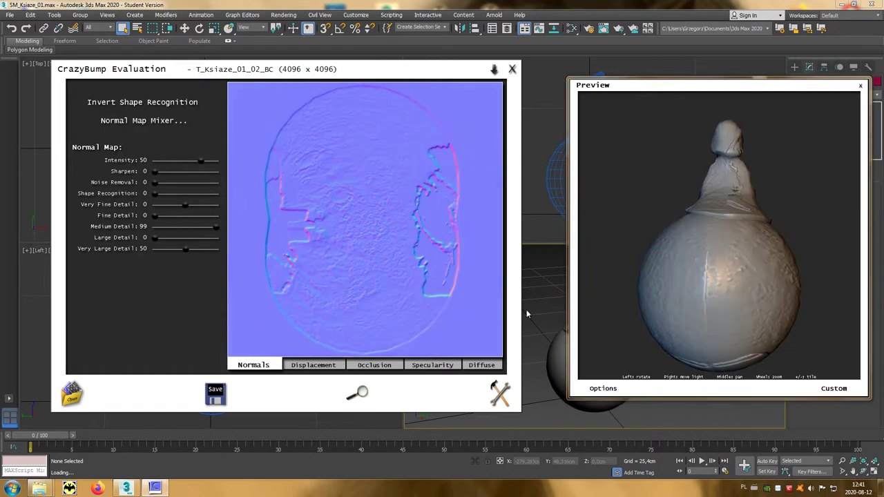
mouse_move(713, 326)
mouse_down()
mouse_move(809, 296)
mouse_move(768, 297)
mouse_up()
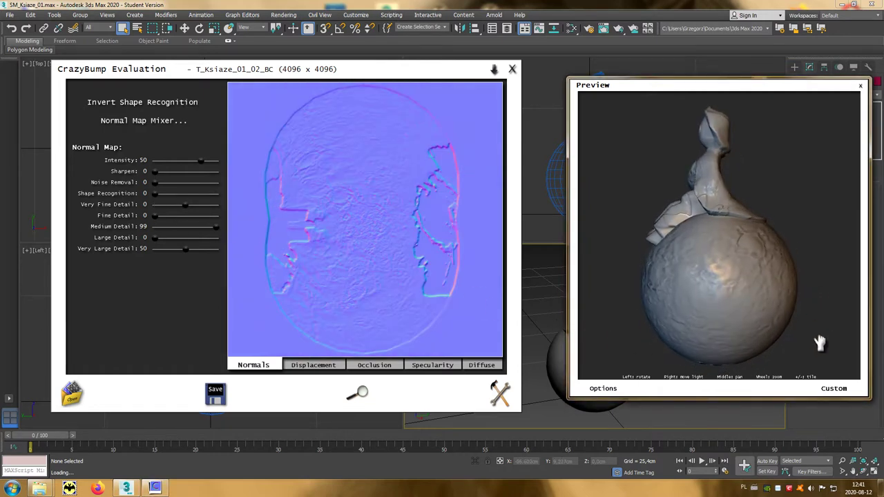
scroll(769, 297, up, 3)
scroll(734, 277, up, 2)
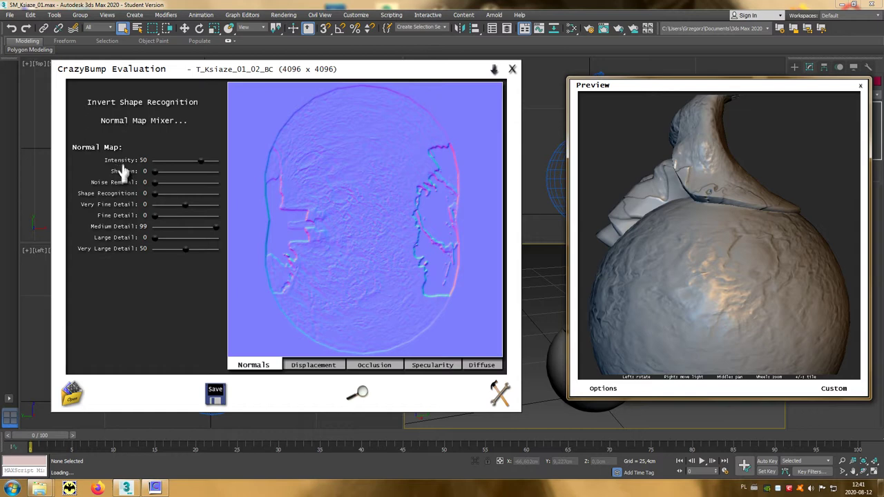
drag(200, 161, 228, 174)
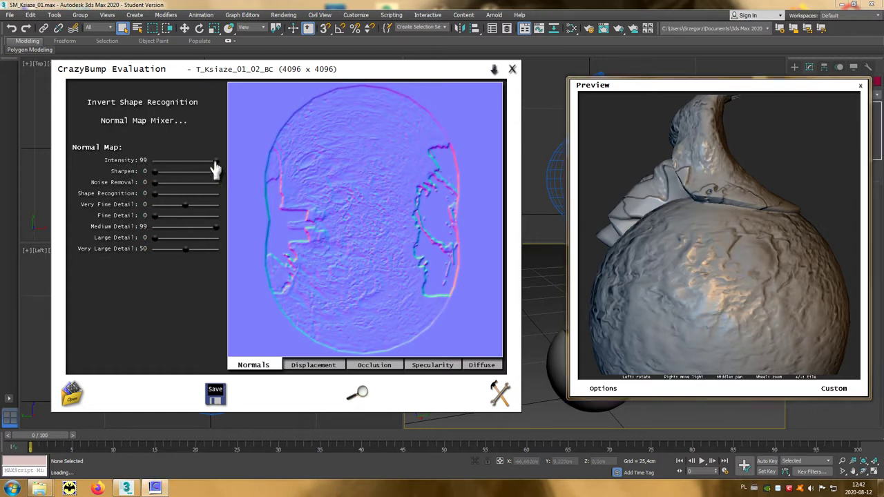
drag(216, 168, 148, 164)
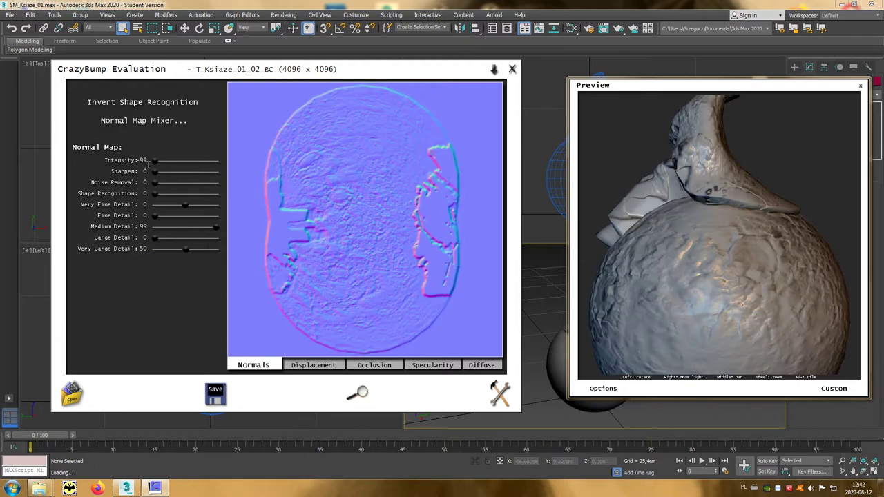
Step: Set Intensity to 50, and Medium Detail and Very Large Detail to 0
double_click(144, 161)
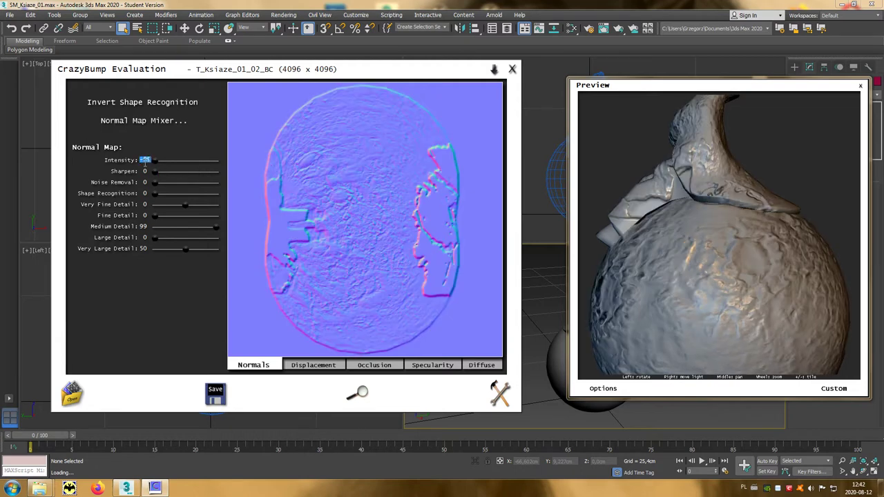
text(10)
key(Return)
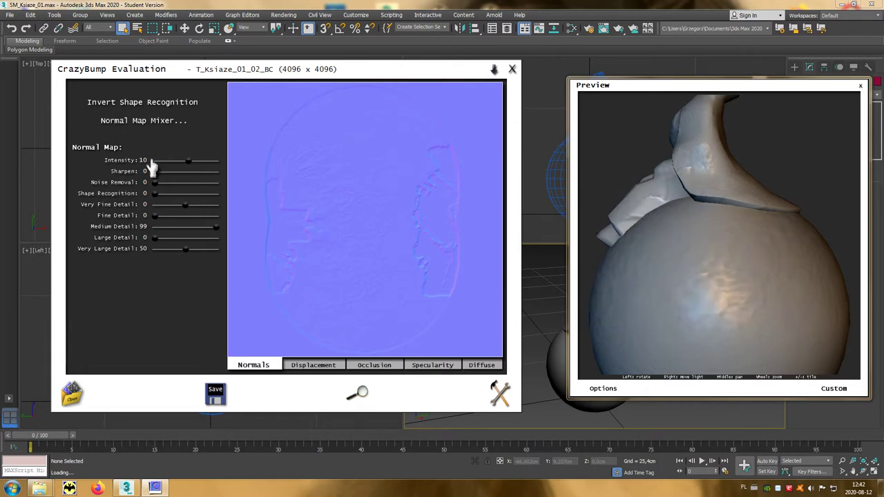
double_click(144, 160)
text(50)
key(Return)
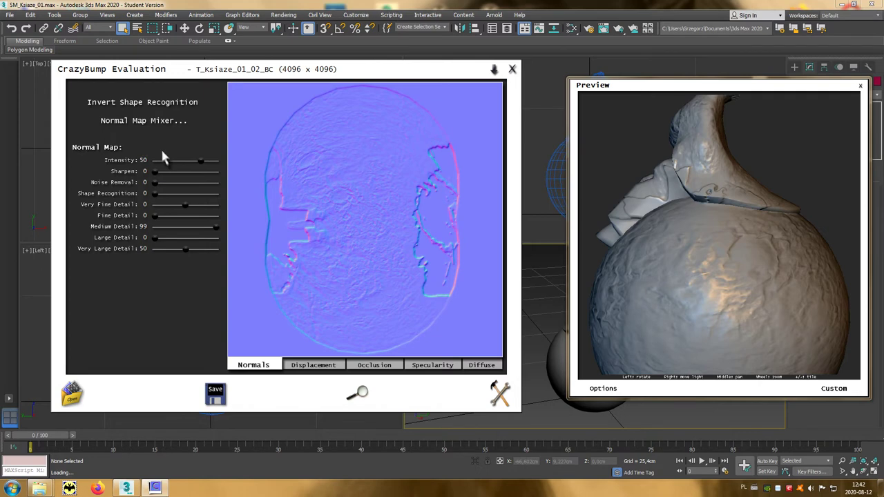
double_click(144, 227)
double_click(143, 249)
text(0)
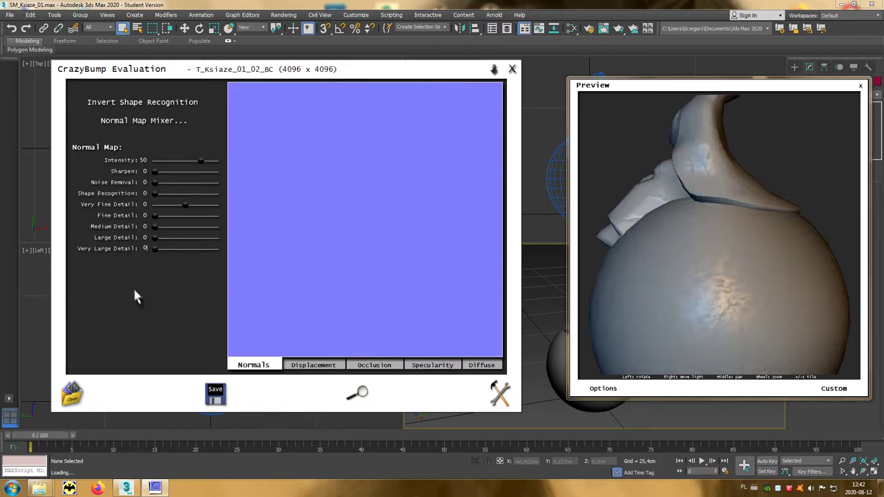
Step: Bring back relief with Very Large Detail at 50 and Large Detail at 60
mouse_move(666, 278)
mouse_down()
mouse_move(642, 299)
mouse_move(623, 286)
mouse_move(651, 266)
mouse_move(675, 297)
mouse_move(650, 306)
mouse_up()
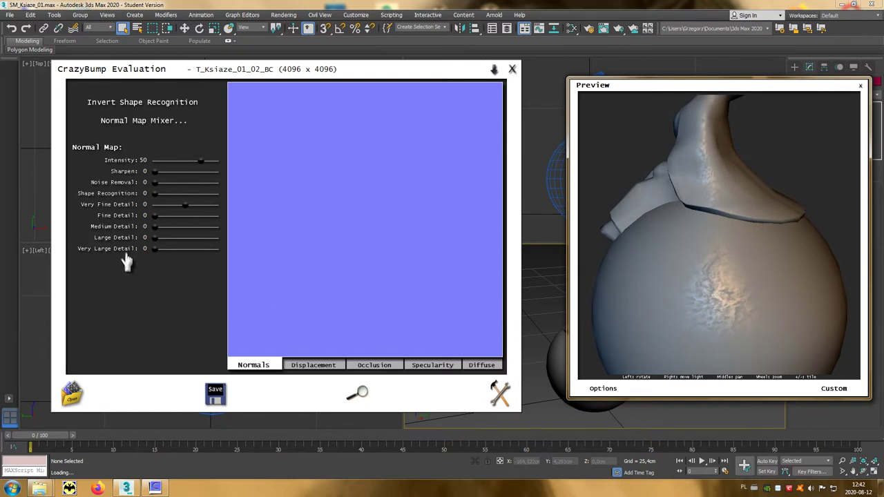
drag(153, 250, 201, 253)
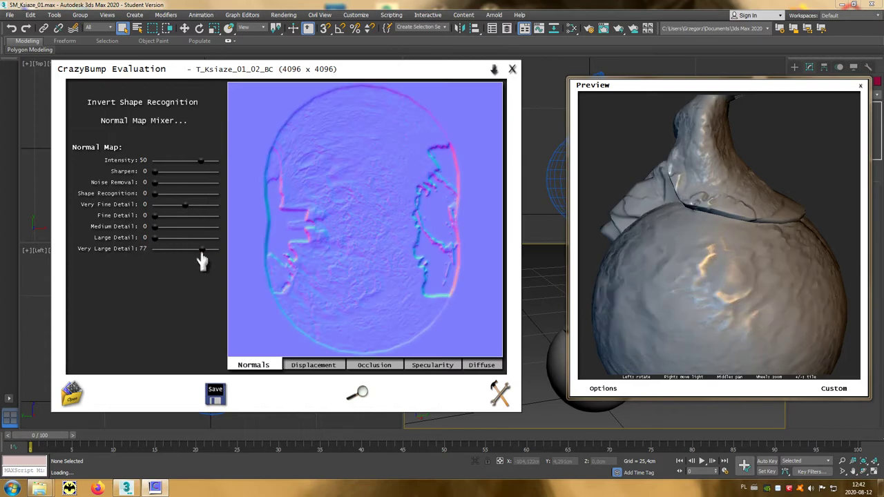
drag(205, 258, 219, 265)
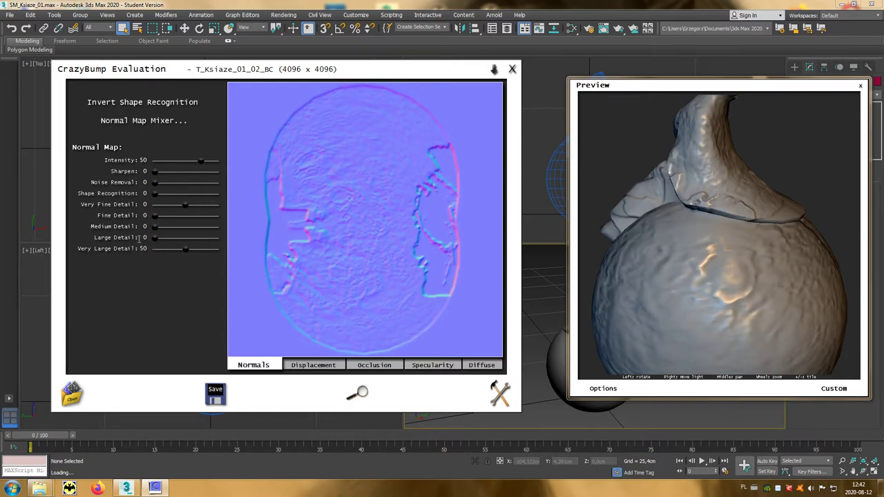
drag(154, 238, 192, 240)
Step: Raise Large Detail and Medium Detail to 99, lighting the mesh from the front
drag(193, 243, 218, 246)
drag(156, 233, 191, 236)
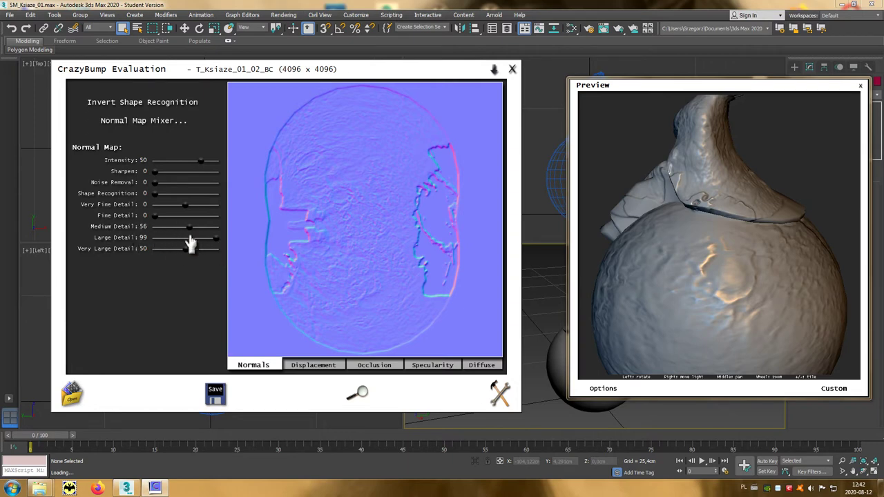
drag(192, 237, 224, 234)
right_drag(715, 313, 745, 308)
Step: Add Fine Detail at 99 and Very Fine Detail at 10, inspecting the mesh
drag(158, 224, 214, 223)
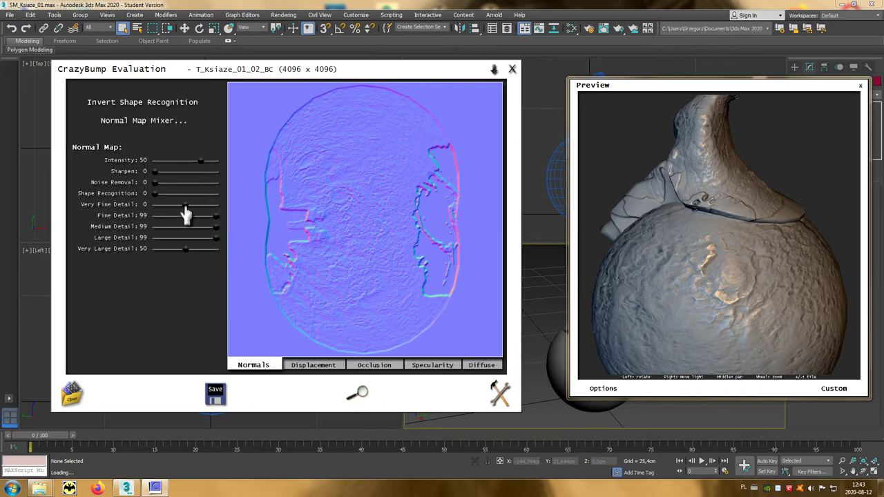
drag(185, 208, 202, 215)
drag(202, 214, 223, 217)
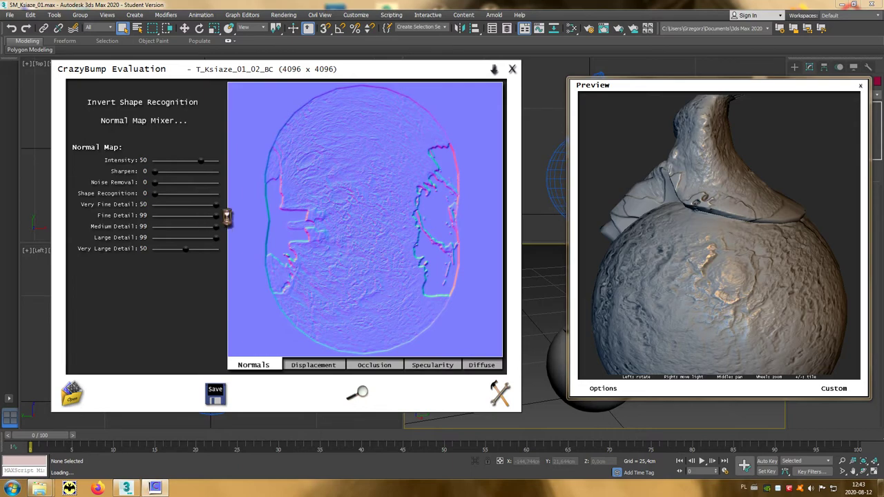
mouse_move(691, 306)
right_down()
mouse_move(647, 283)
mouse_move(698, 298)
mouse_move(612, 276)
right_up()
double_click(144, 204)
text(10)
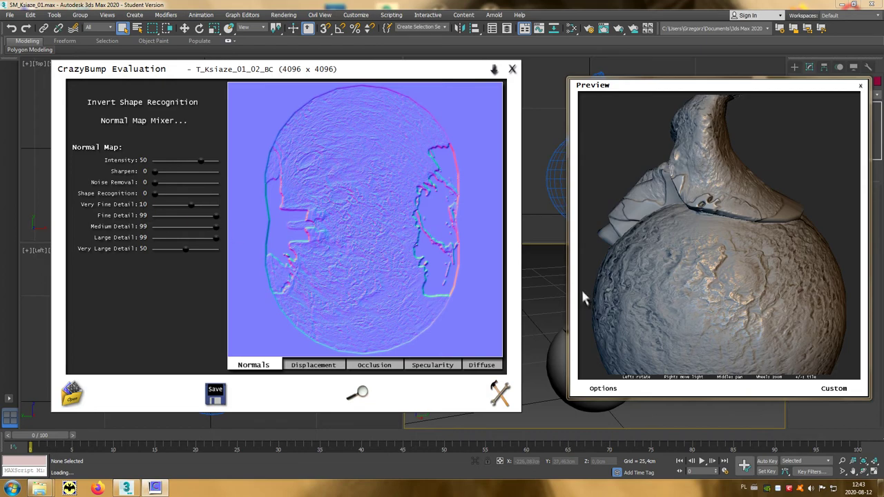
mouse_move(582, 296)
mouse_down()
mouse_move(607, 311)
mouse_move(729, 310)
mouse_move(739, 288)
mouse_move(698, 294)
mouse_up()
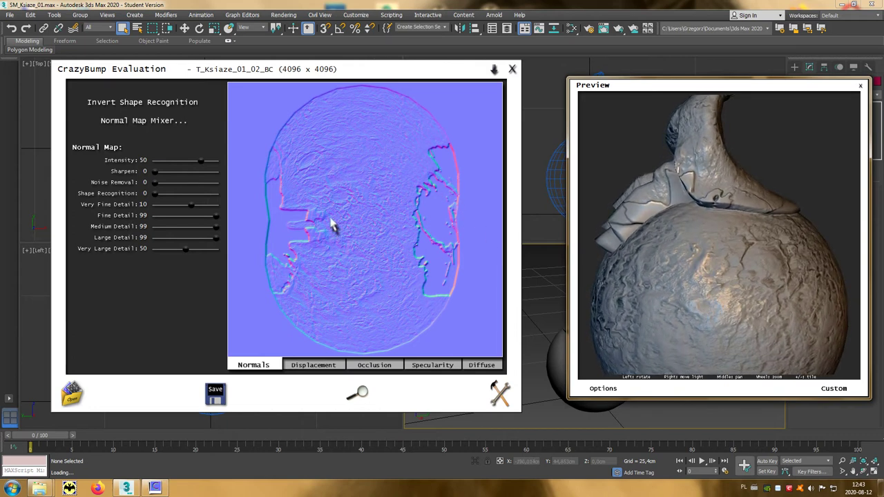
Step: Open the Save options to write the normal map to a file
click(215, 400)
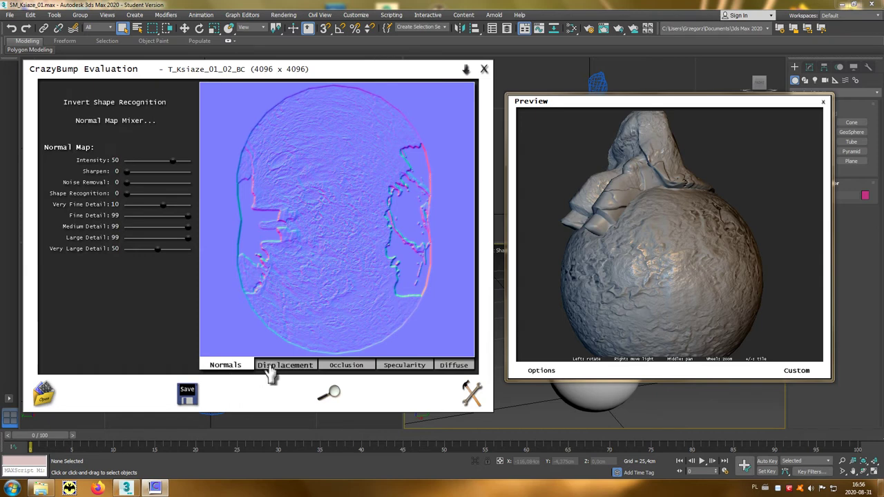
Step: Show the specularity map, settle Enhance Detail at 70 after trying 99, and drop Contrast to 0
click(401, 373)
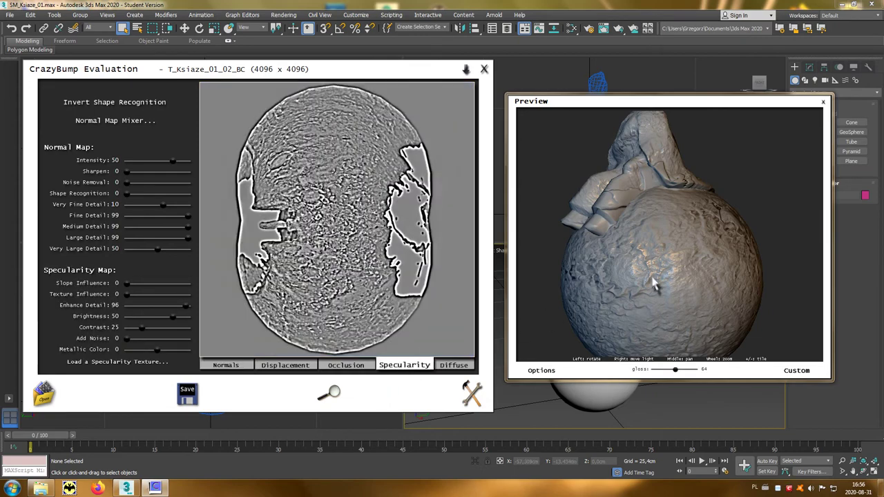
mouse_move(654, 285)
mouse_down()
mouse_move(666, 304)
mouse_move(662, 286)
mouse_up()
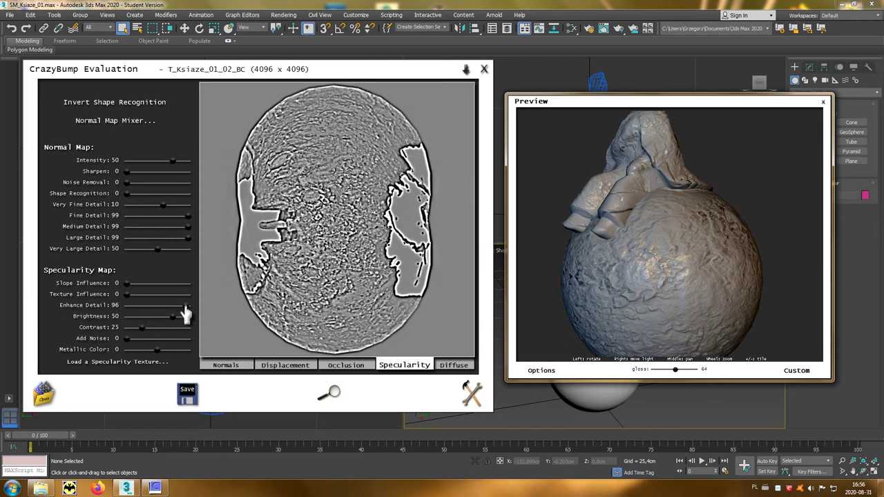
drag(185, 308, 200, 311)
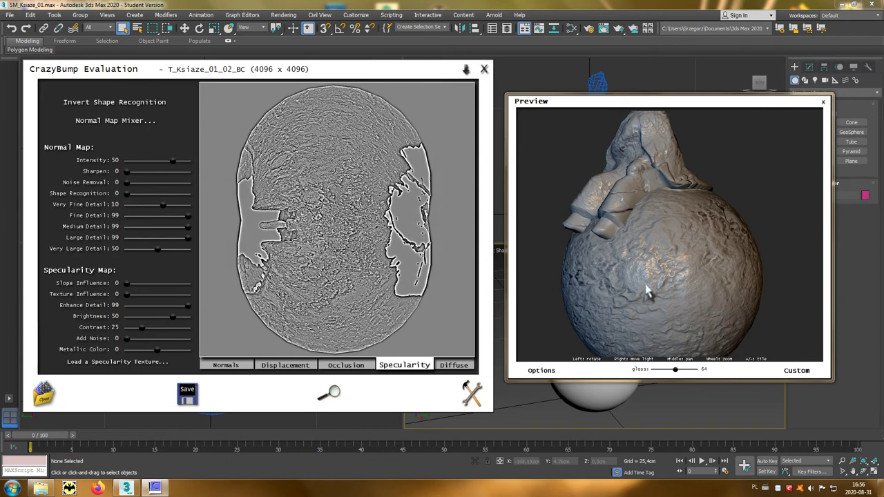
drag(647, 292, 700, 290)
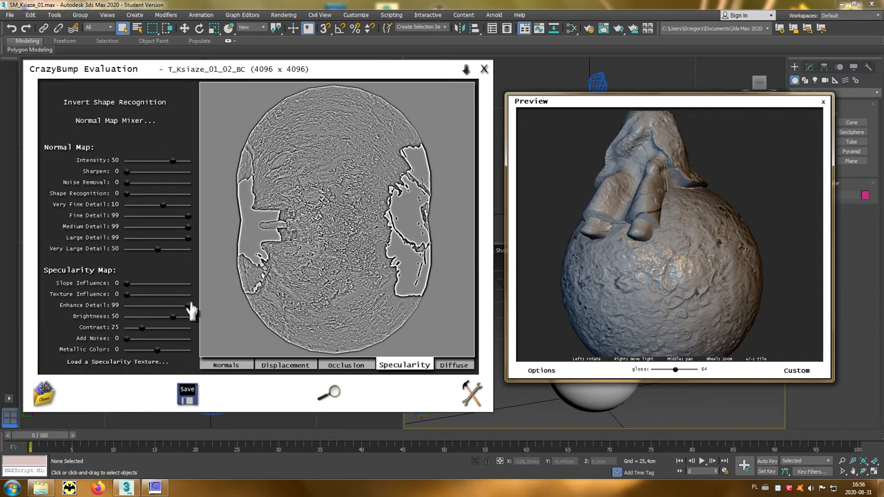
drag(189, 307, 117, 308)
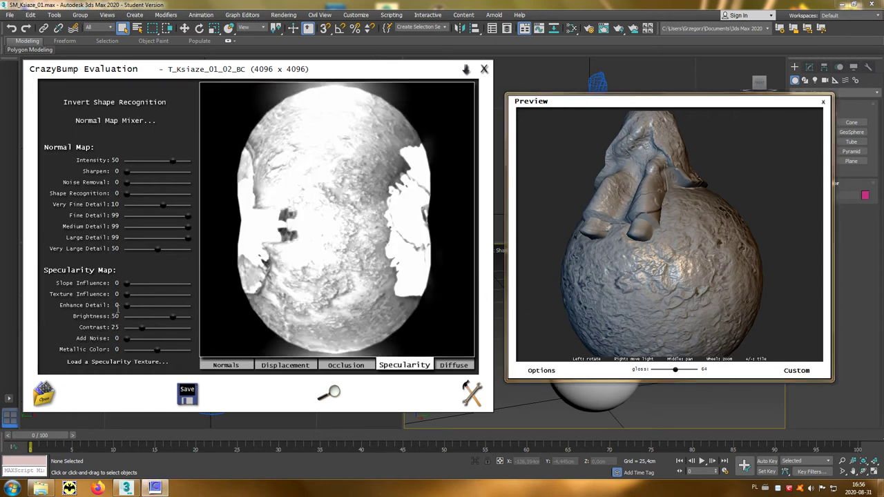
mouse_move(668, 311)
mouse_down()
mouse_move(617, 305)
mouse_move(647, 312)
mouse_up()
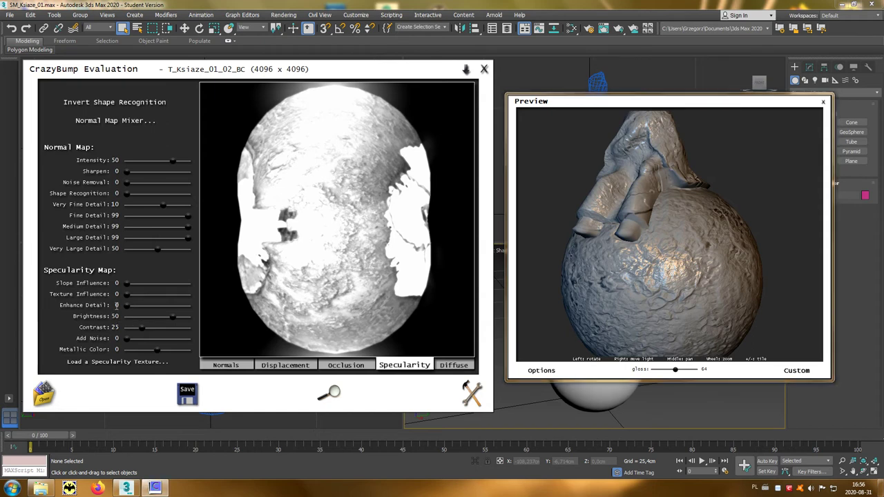
text(70)
key(Return)
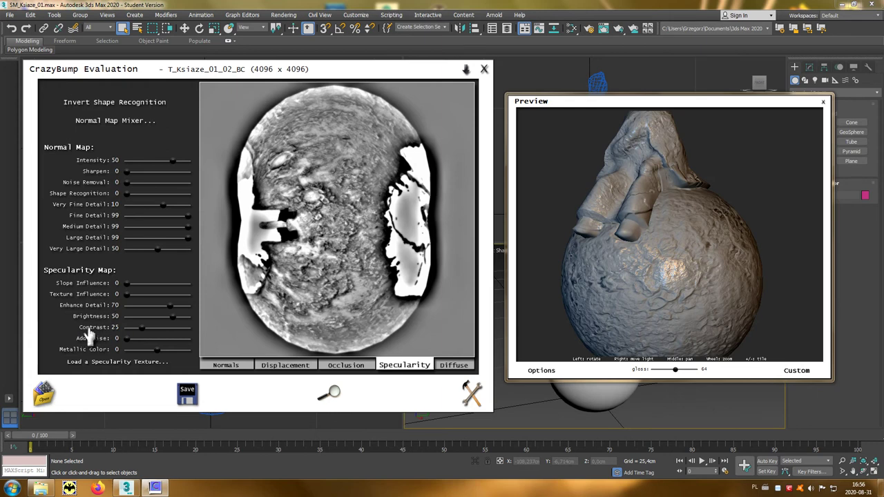
drag(141, 329, 122, 328)
Step: Try specularity Contrast at 99, then set it to 25
drag(621, 306, 581, 243)
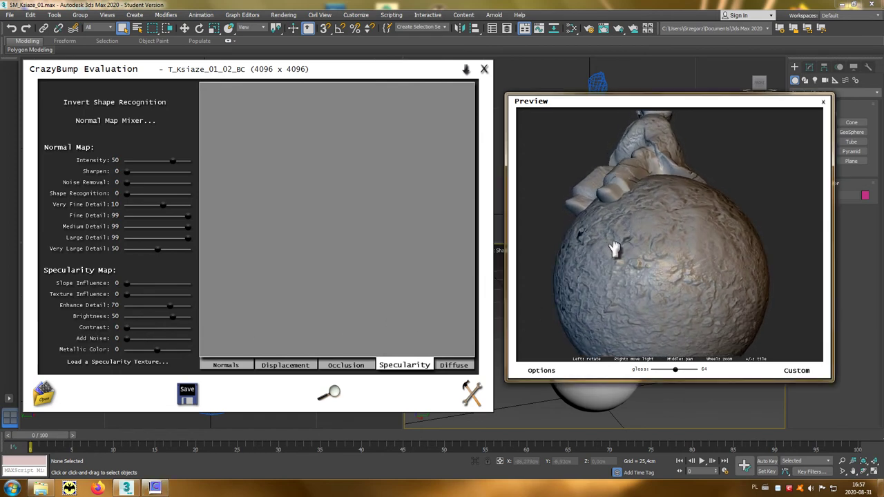
drag(581, 243, 631, 292)
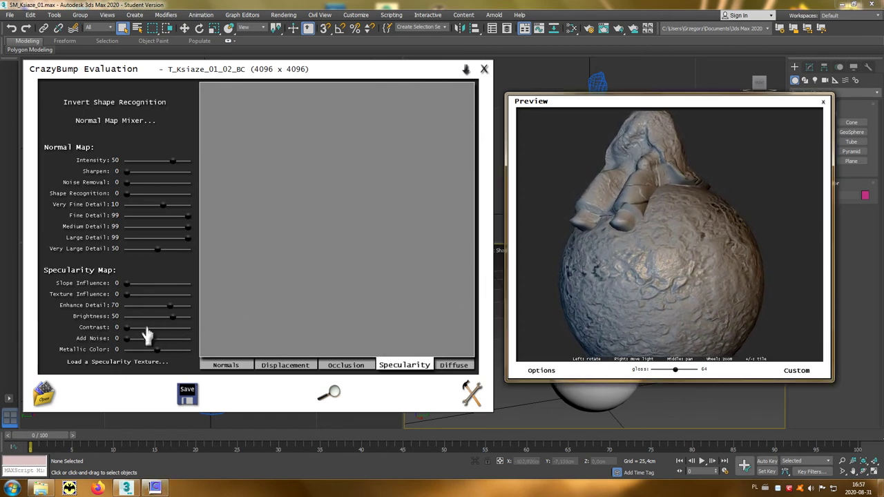
drag(126, 327, 188, 328)
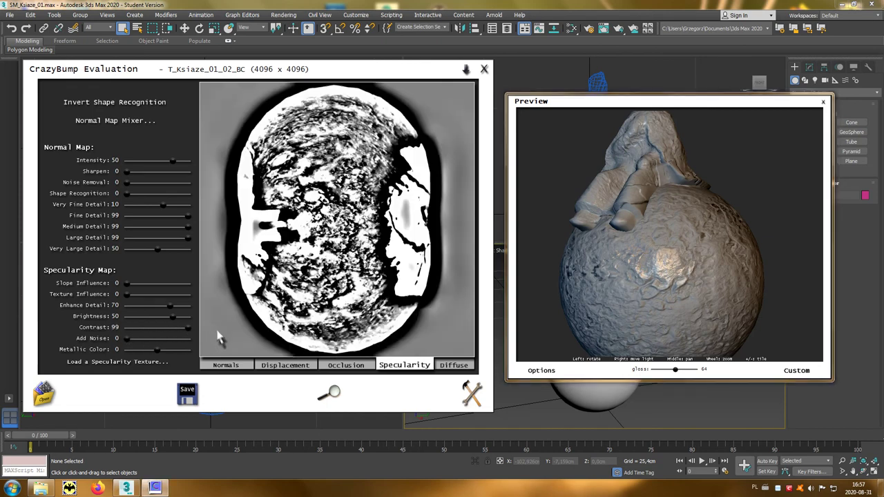
mouse_move(591, 314)
mouse_down()
mouse_move(667, 302)
mouse_move(648, 306)
mouse_move(662, 310)
mouse_up()
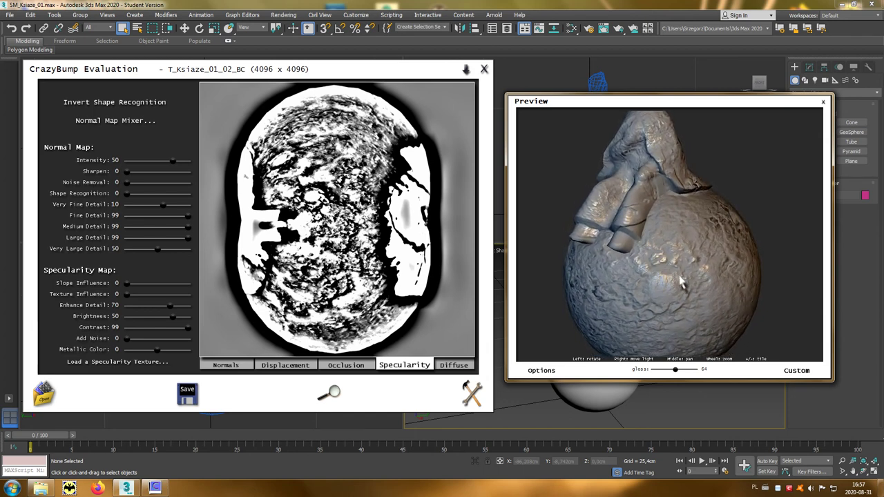
mouse_move(680, 282)
mouse_down()
mouse_move(599, 293)
mouse_move(665, 269)
mouse_up()
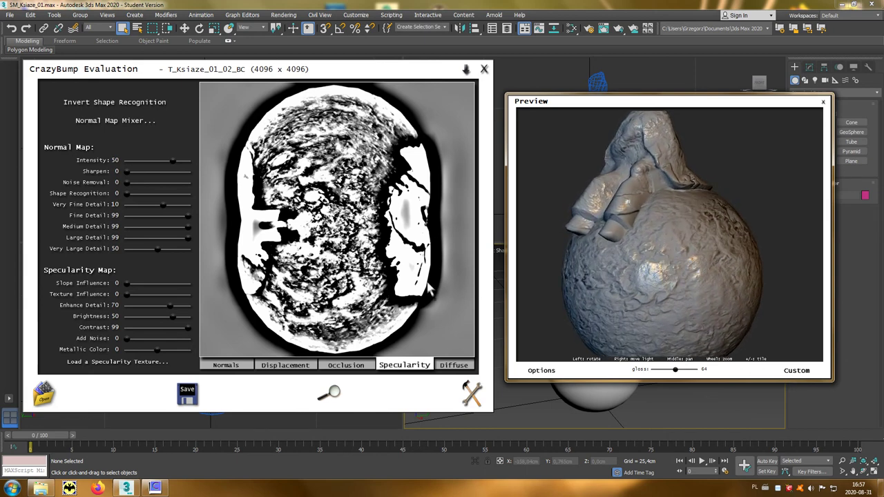
click(117, 327)
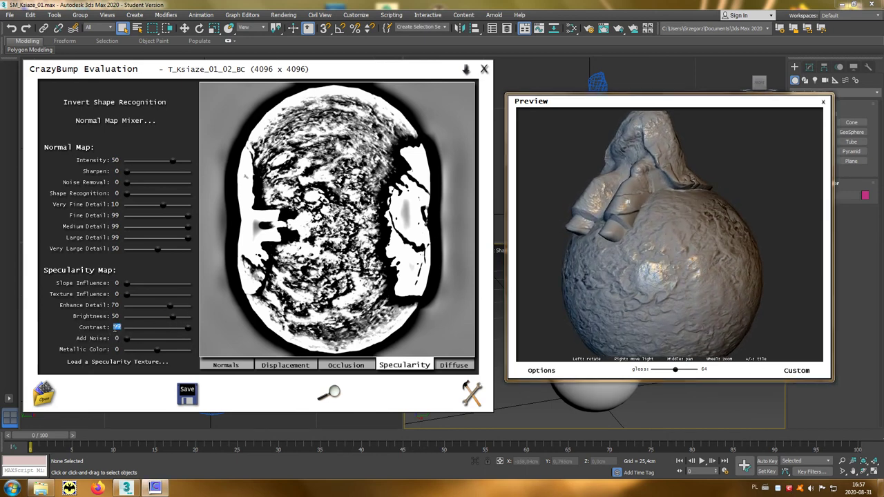
text(25)
key(Return)
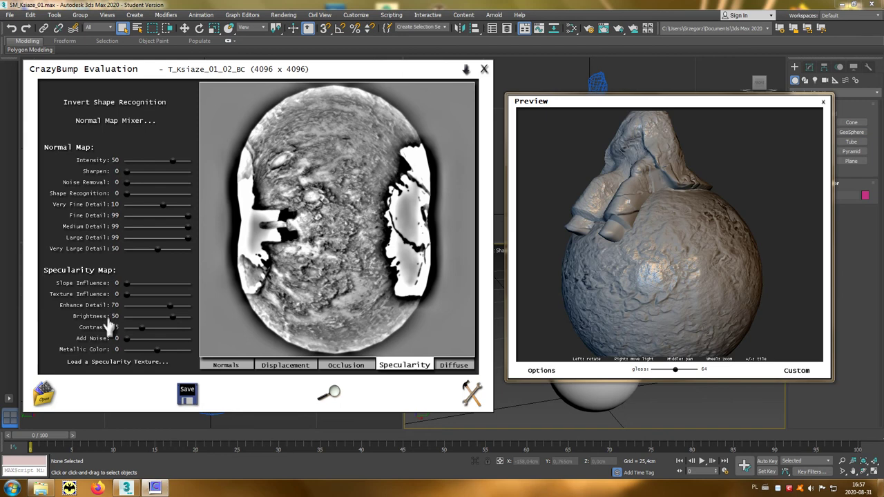
Step: Try Brightness at 99 and 0, then settle it at 35
drag(173, 317, 207, 320)
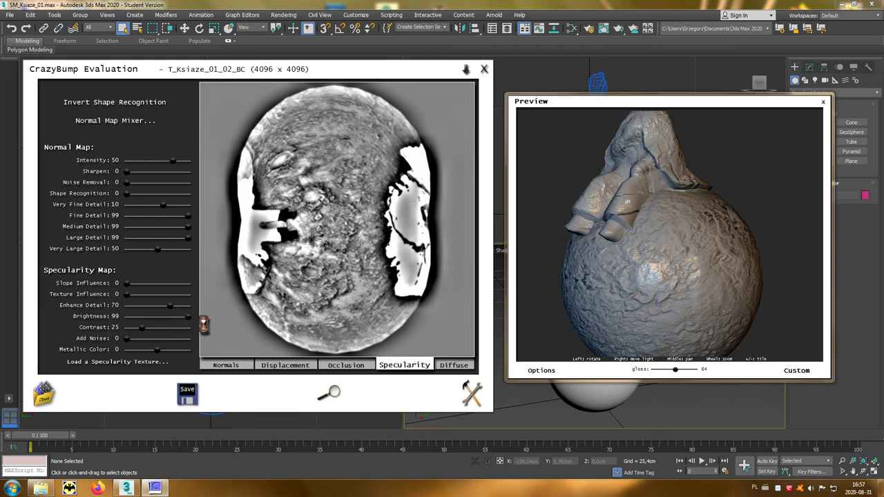
mouse_move(664, 292)
mouse_down()
mouse_move(588, 257)
mouse_move(546, 297)
mouse_up()
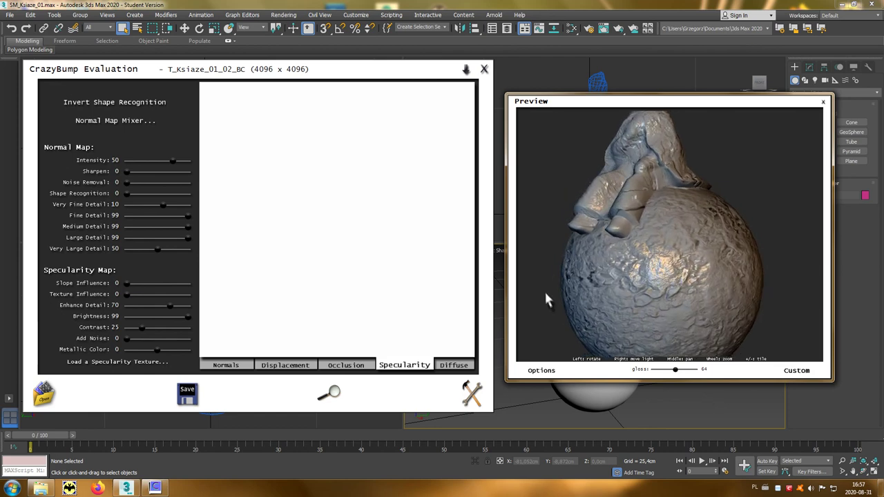
click(116, 315)
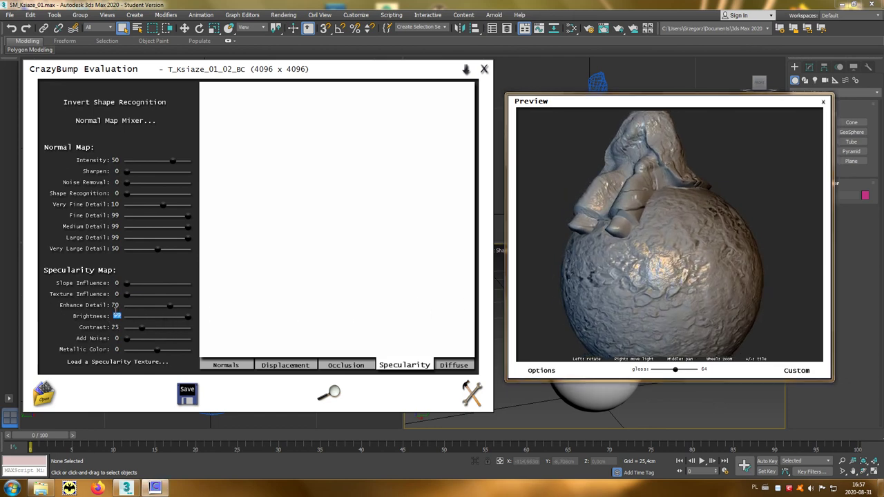
text(0)
key(Return)
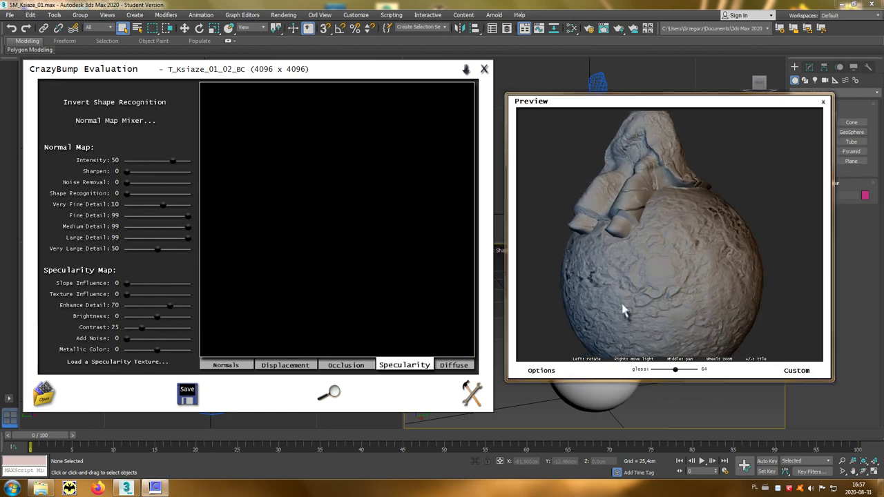
mouse_move(624, 310)
mouse_down()
mouse_move(744, 312)
mouse_move(698, 324)
mouse_up()
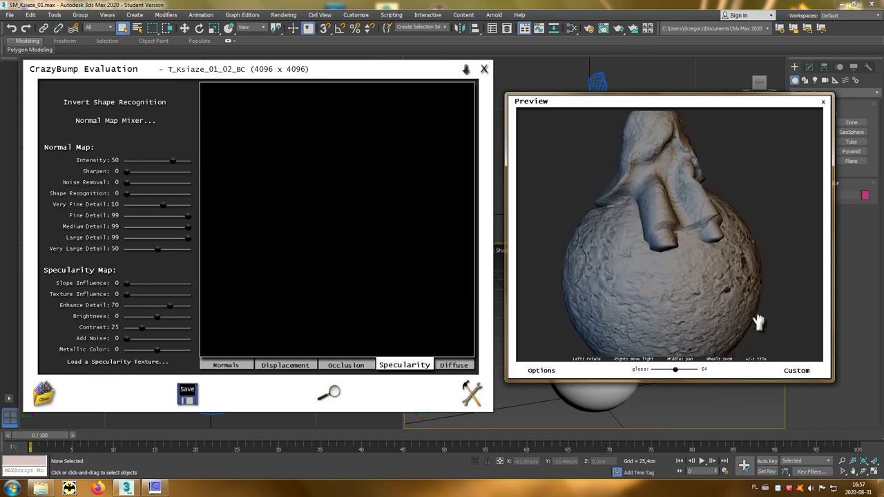
double_click(117, 315)
text(35)
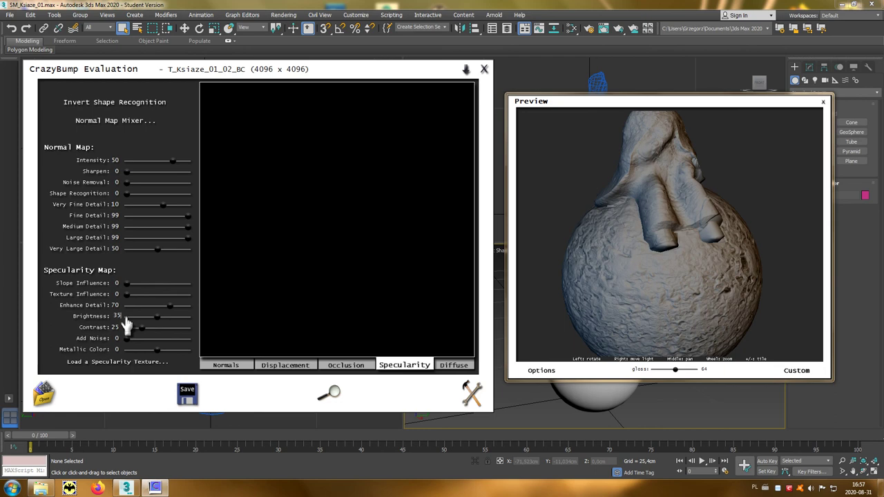
key(Return)
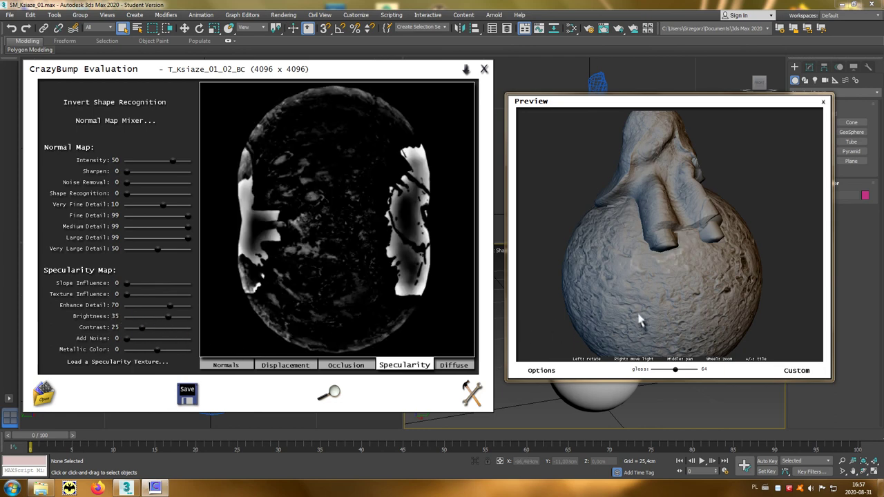
mouse_move(638, 319)
mouse_down()
mouse_move(595, 289)
mouse_move(520, 304)
mouse_up()
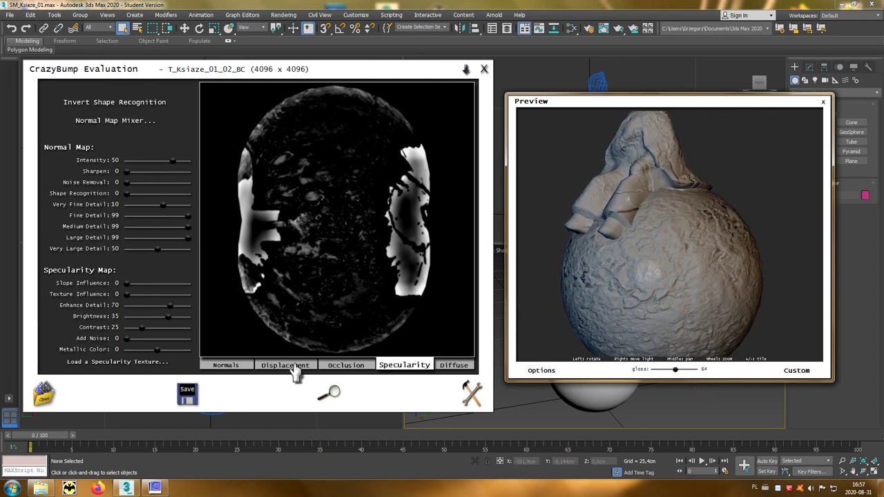
Step: Save the specularity map with Save Specularity to File
click(188, 401)
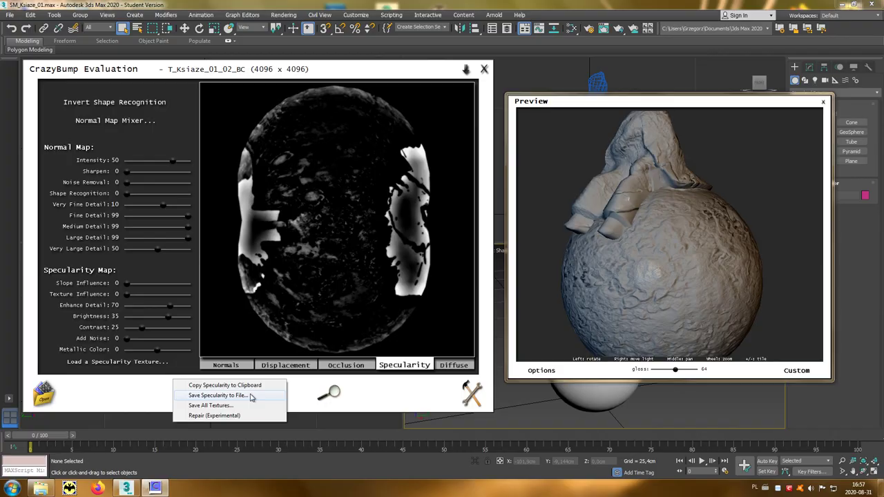
click(251, 395)
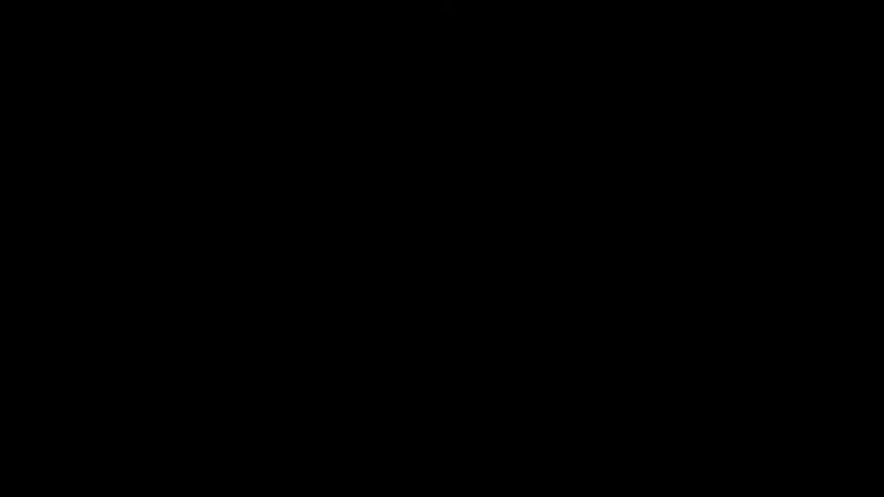